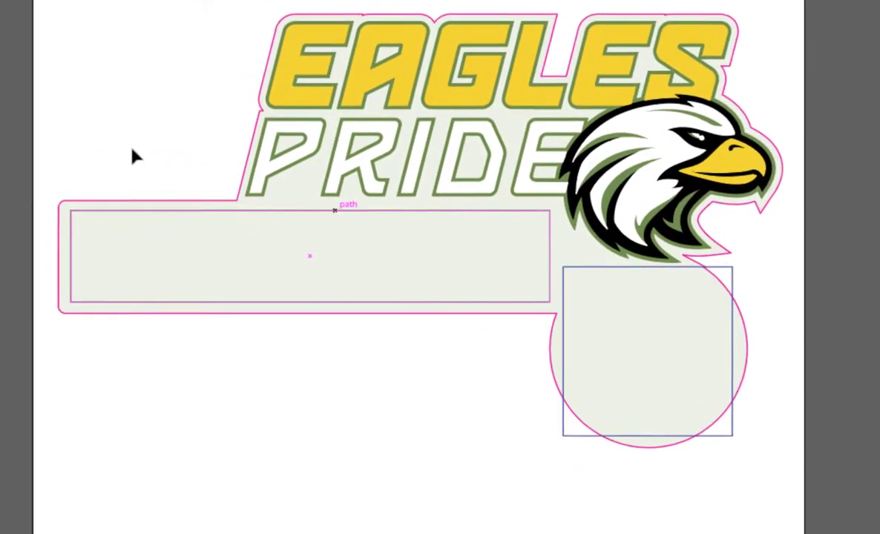
Review the VDP_PlayerName stroke swatch of the empty name rectangle, including its Spot Color type and RGB color mode, without keeping any changes.
click(127, 214)
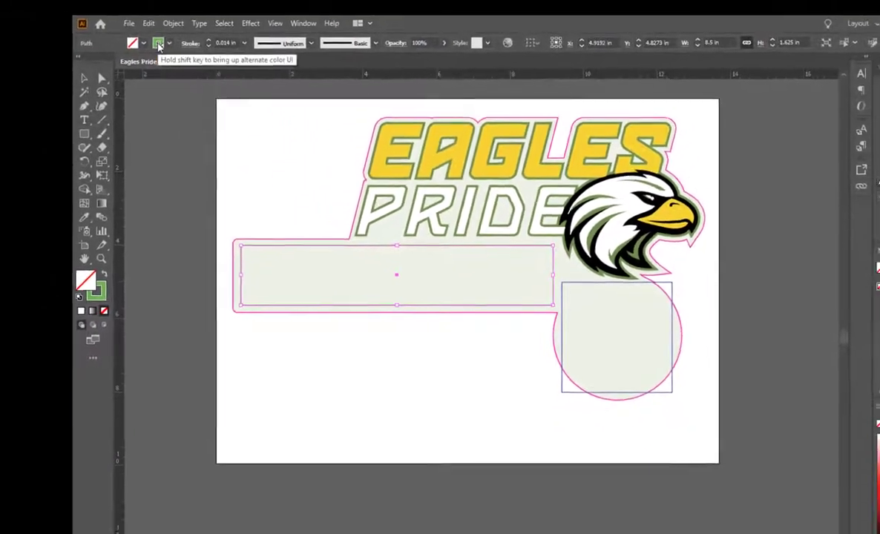
click(178, 56)
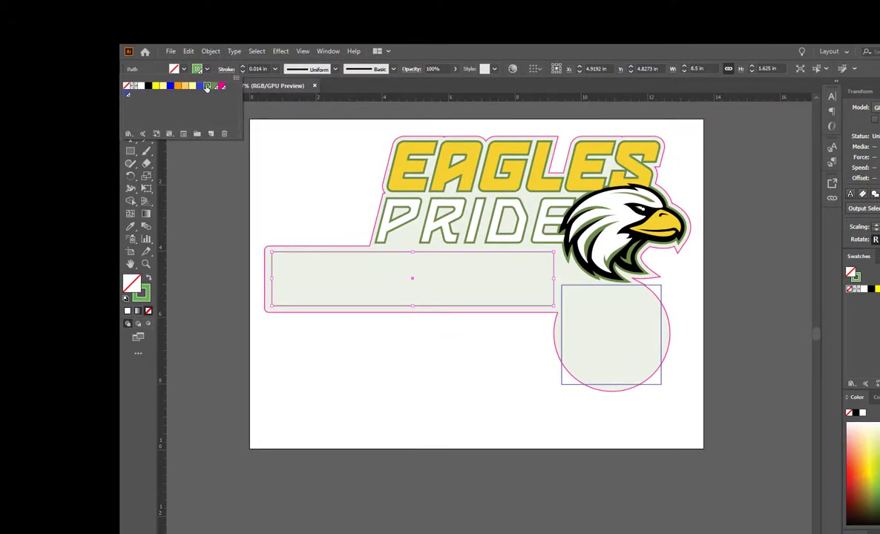
double_click(207, 87)
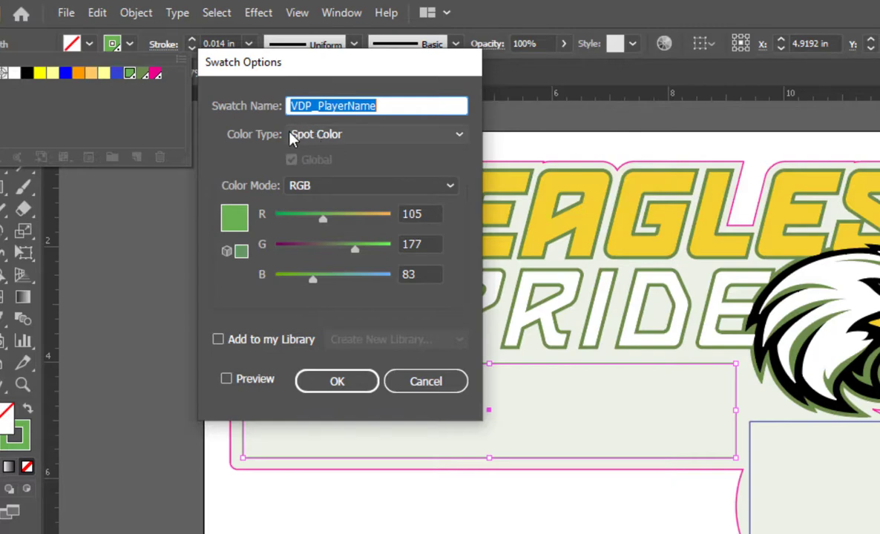
click(458, 138)
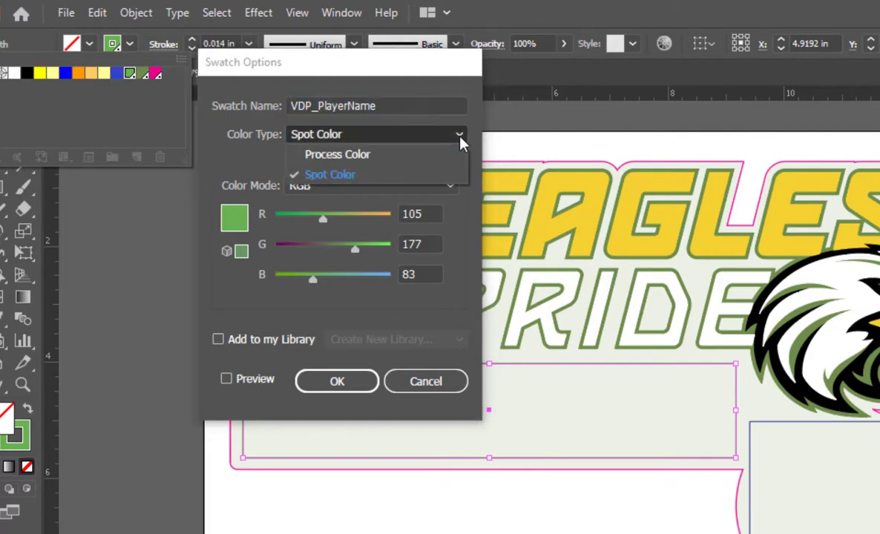
click(338, 175)
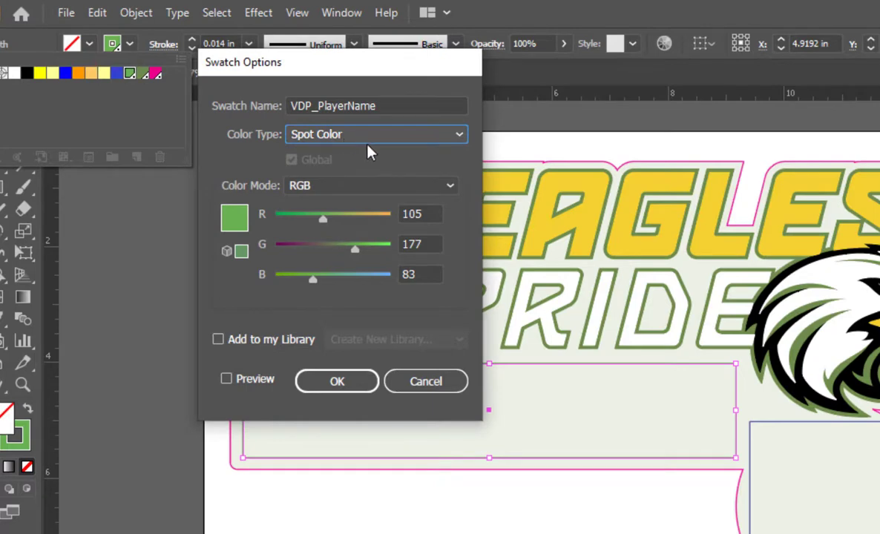
click(450, 187)
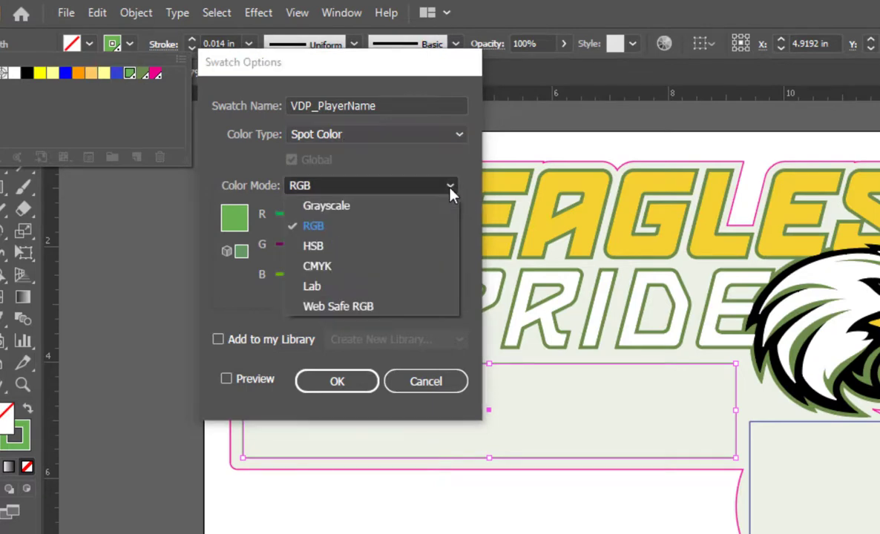
click(450, 186)
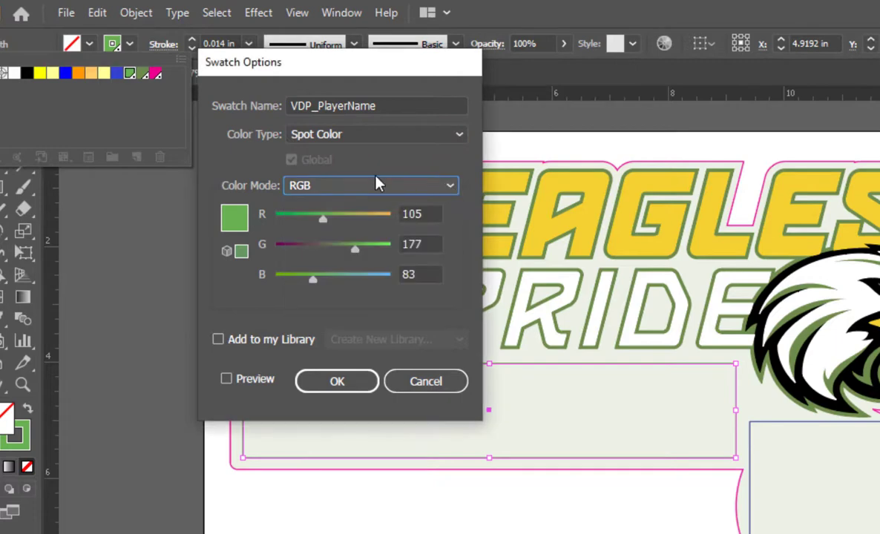
mouse_move(324, 218)
mouse_down()
mouse_move(359, 216)
mouse_move(331, 216)
mouse_up()
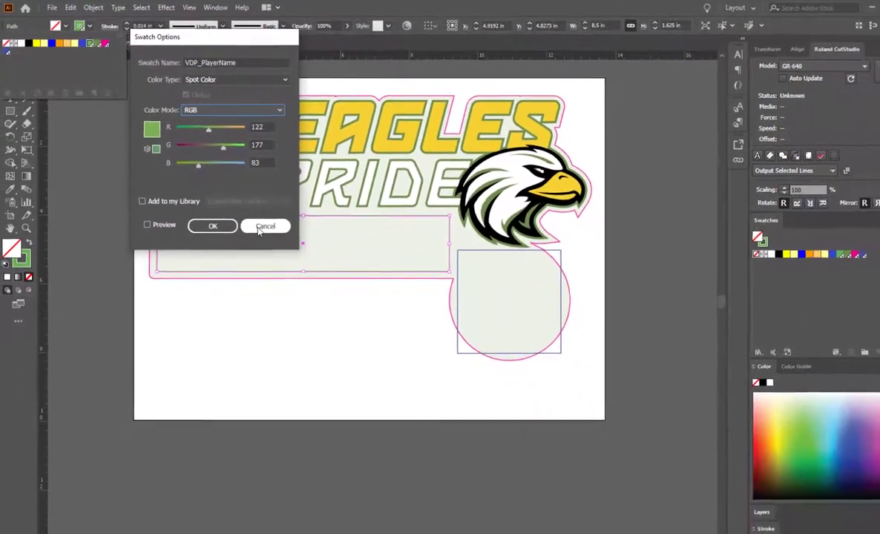
click(256, 218)
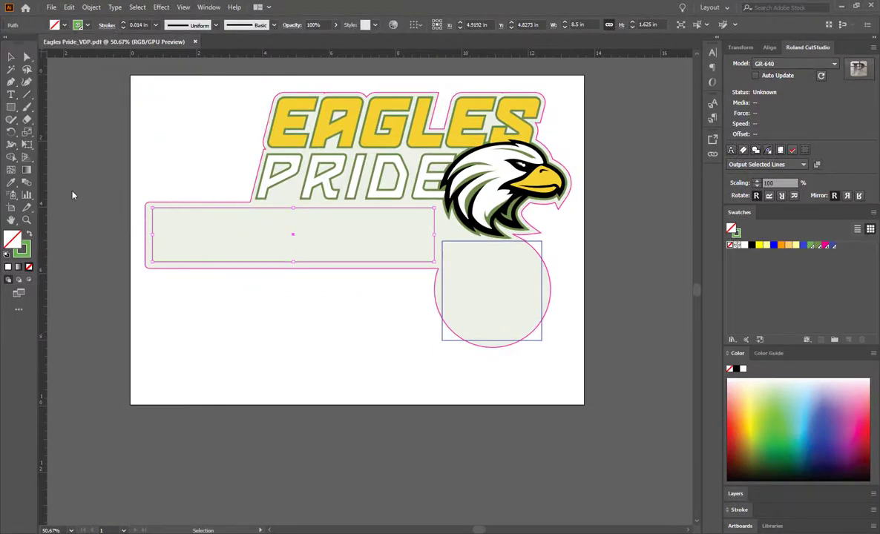
Switch to VersaWorks and enable variable data printing in the job settings of Eagles Pride_VDP.pdf.
click(51, 8)
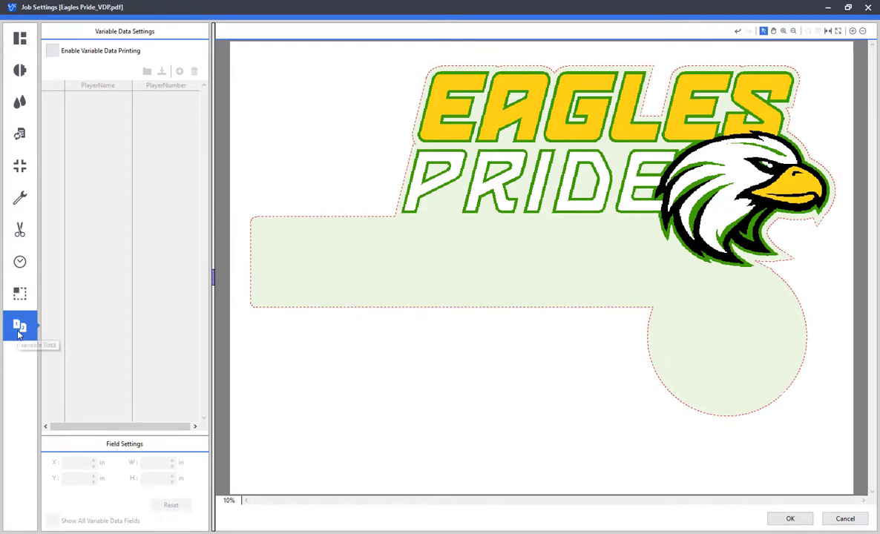
click(52, 53)
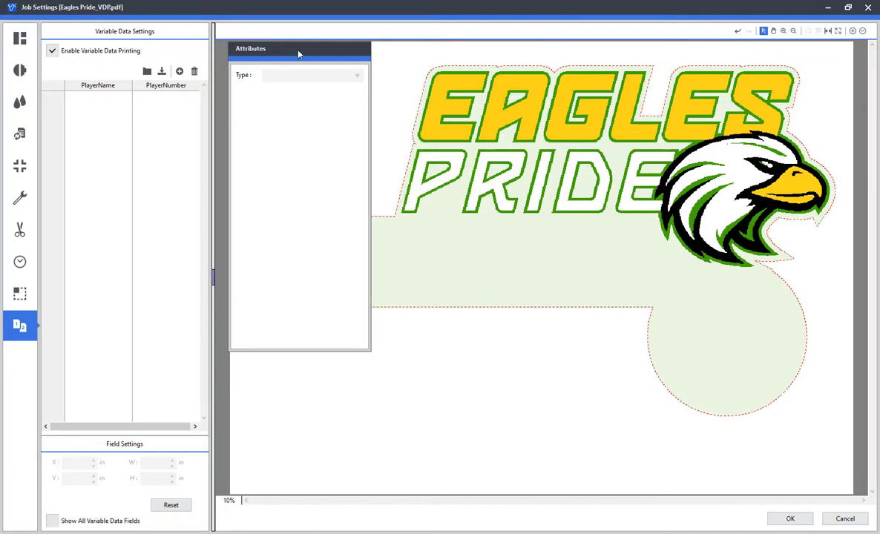
drag(298, 53, 287, 51)
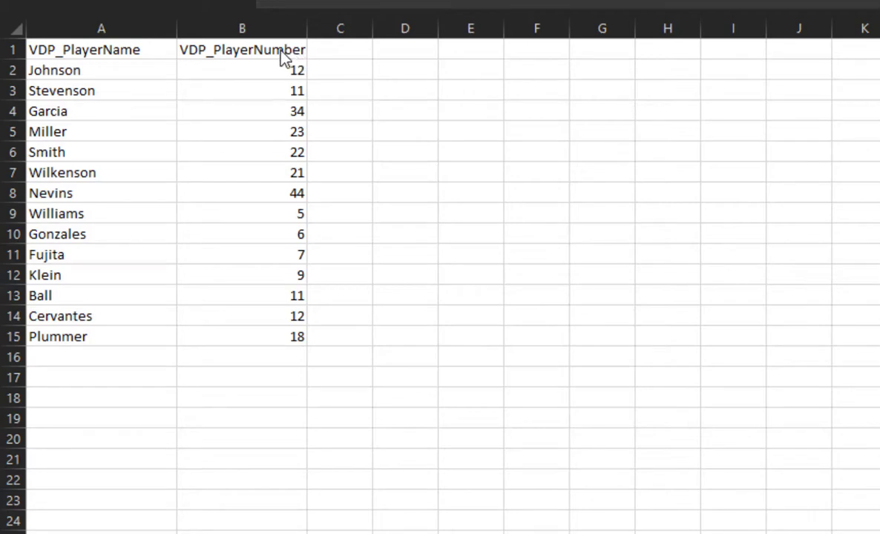
In the Excel data sheet, examine the player name and number records by selecting A2:B15.
key(ctrl+End)
click(123, 70)
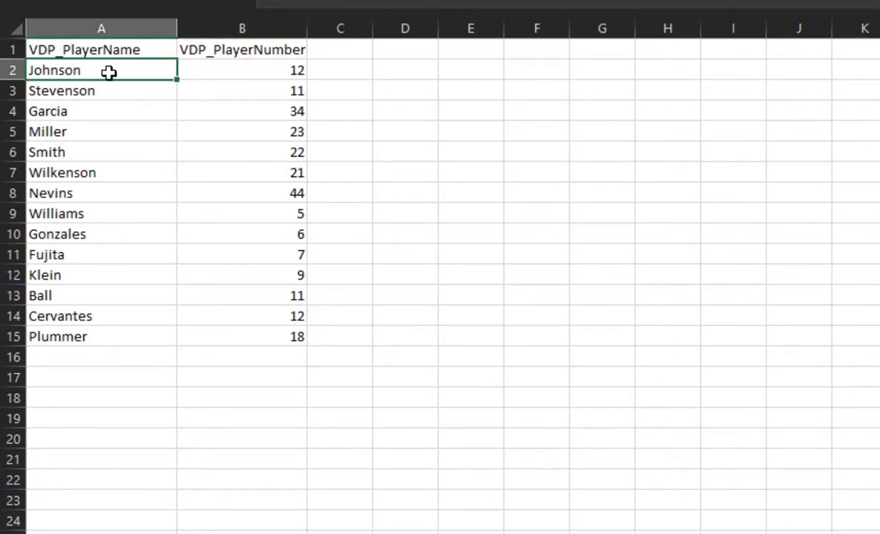
drag(110, 72, 215, 335)
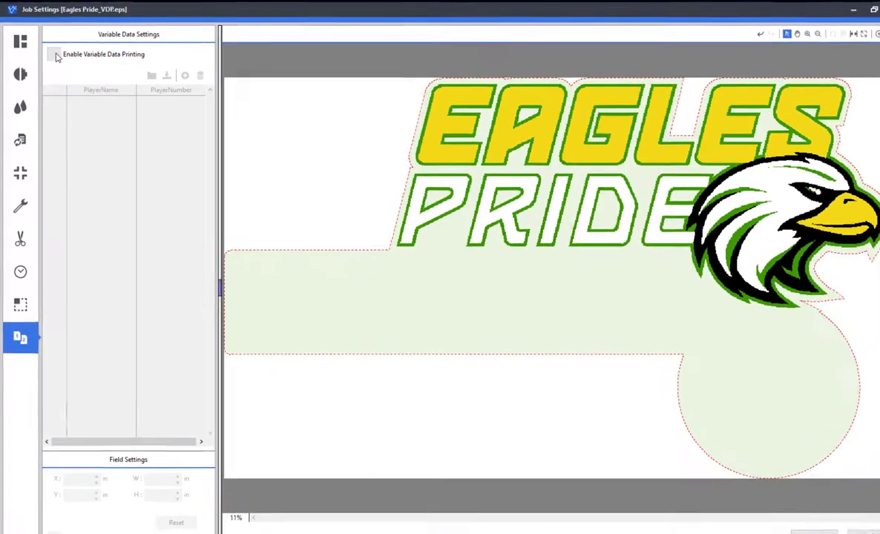
In the Eagles Pride_VDP.eps job settings, enable variable data printing and import the VDP Data file from the VDP folder.
click(55, 55)
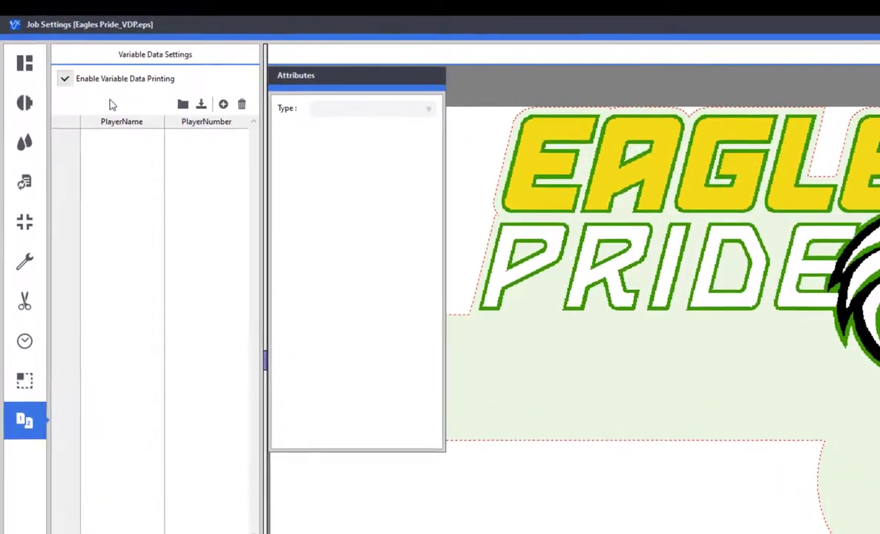
click(184, 106)
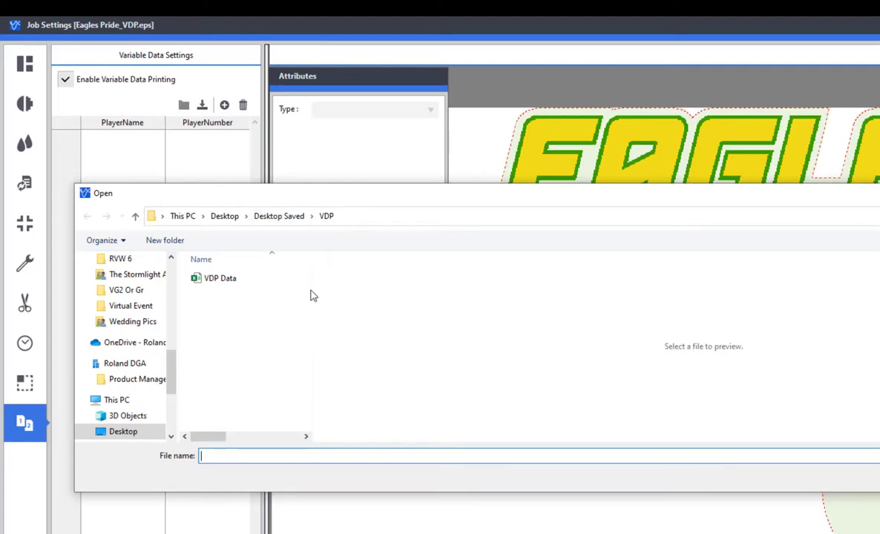
click(220, 282)
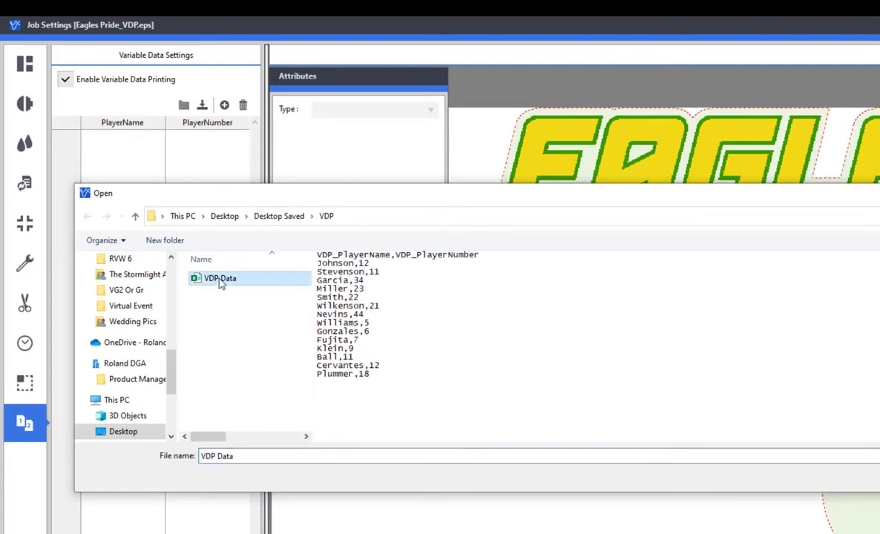
key(Tab)
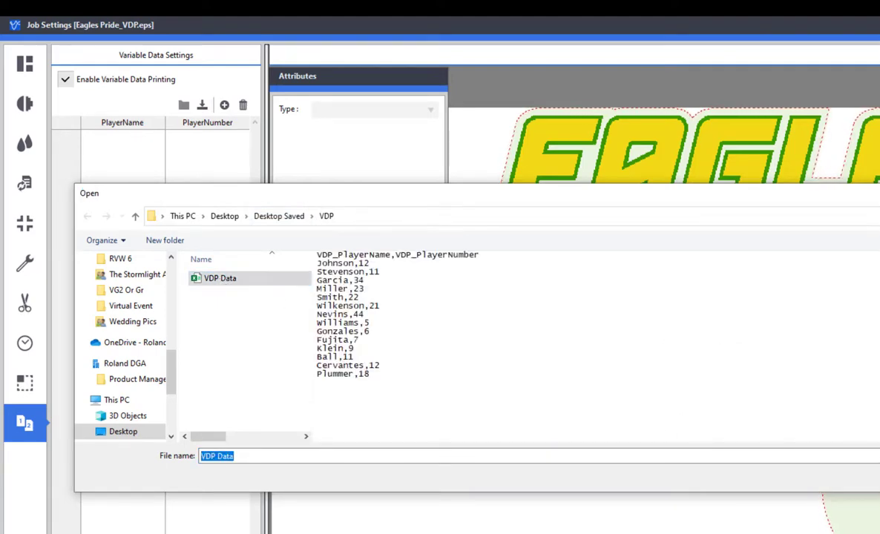
key(Return)
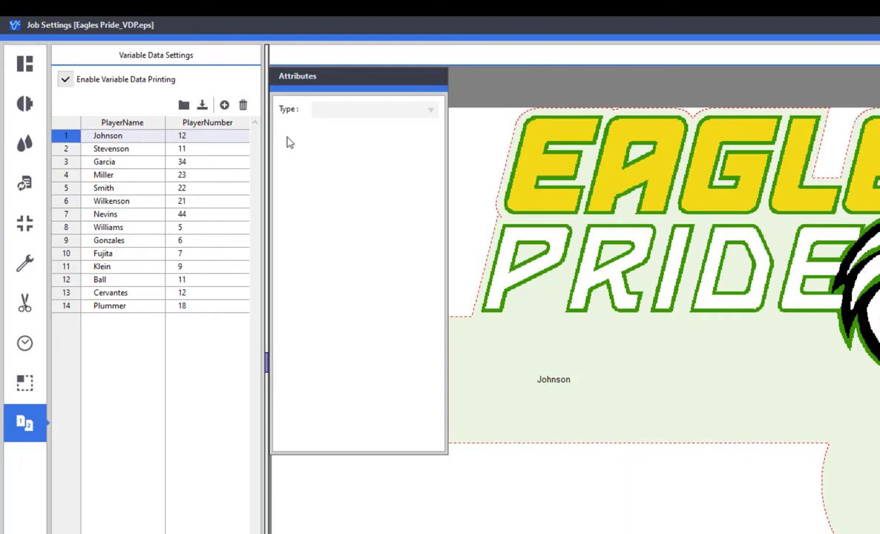
Format the whole PlayerName field with the Impact font at 72 pt.
click(123, 124)
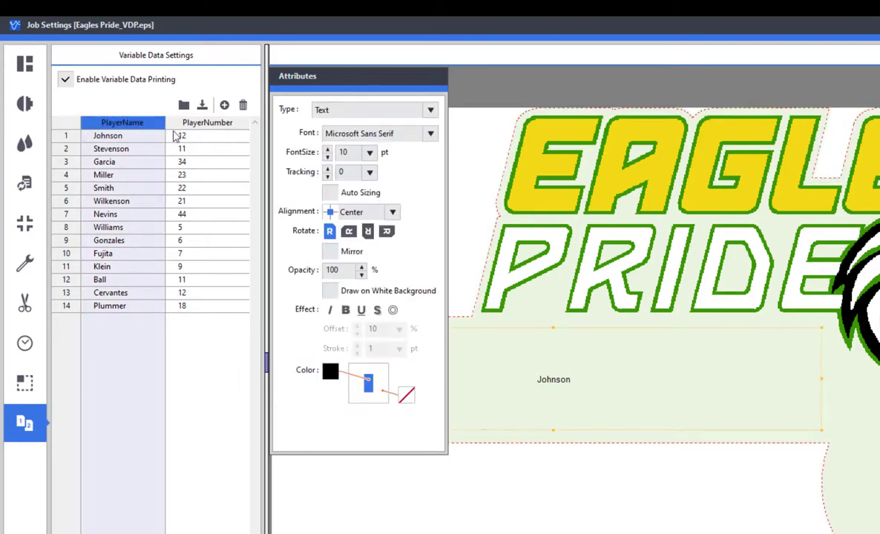
click(204, 125)
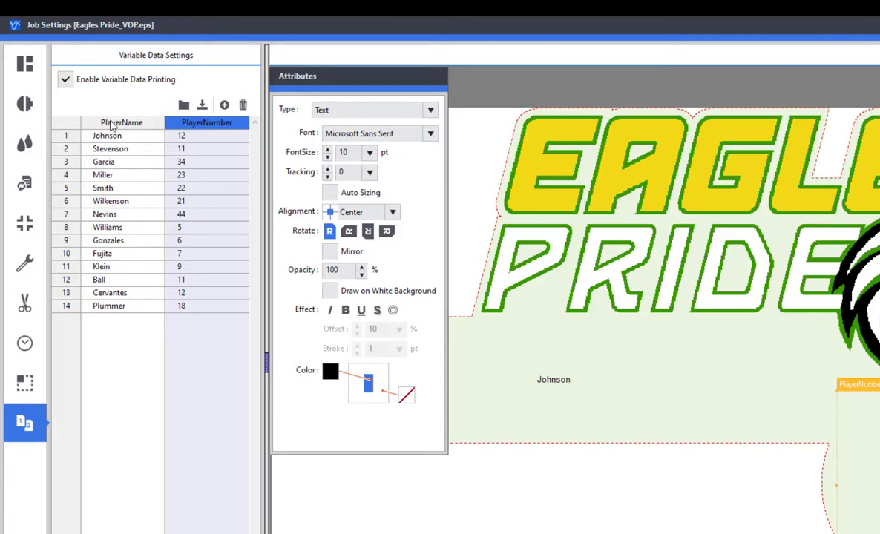
click(112, 124)
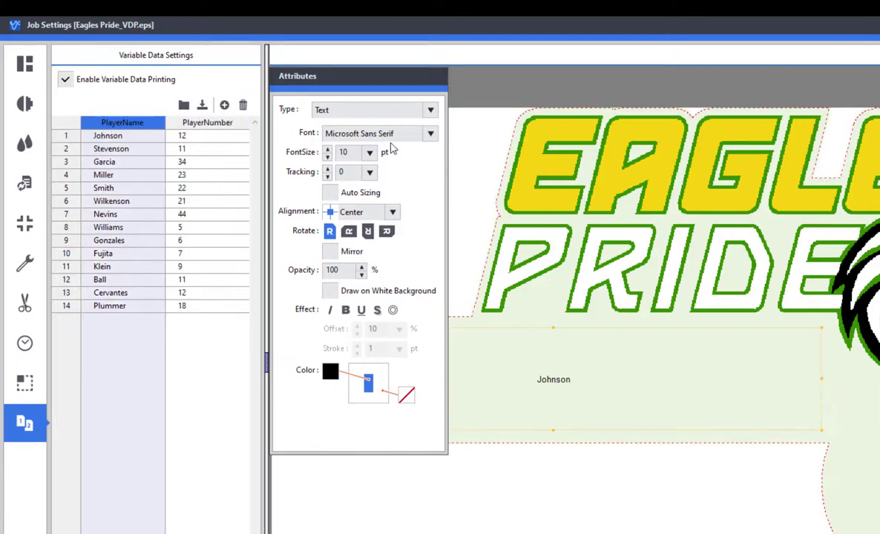
click(432, 133)
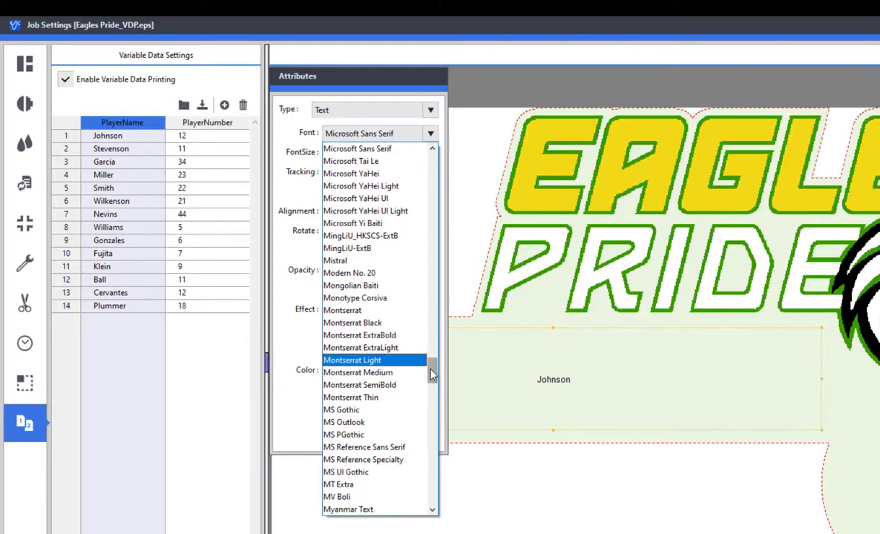
drag(432, 375, 433, 342)
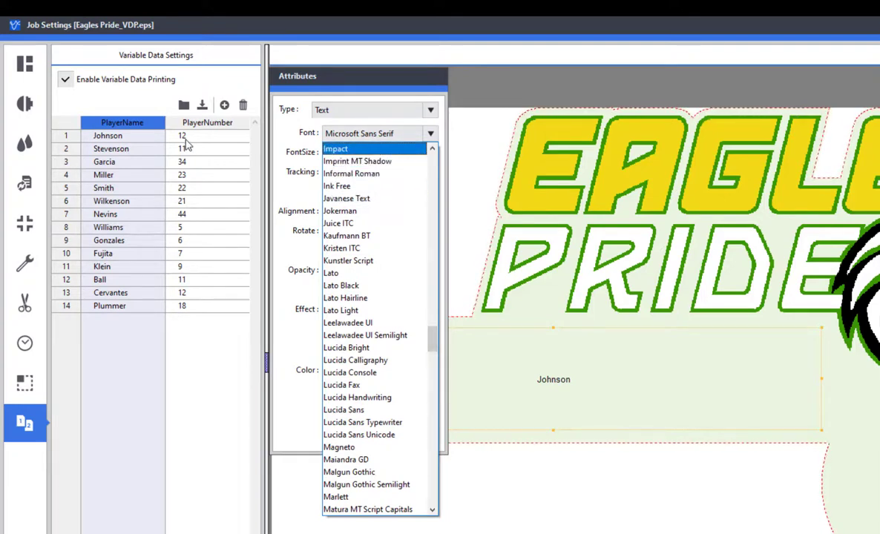
click(344, 151)
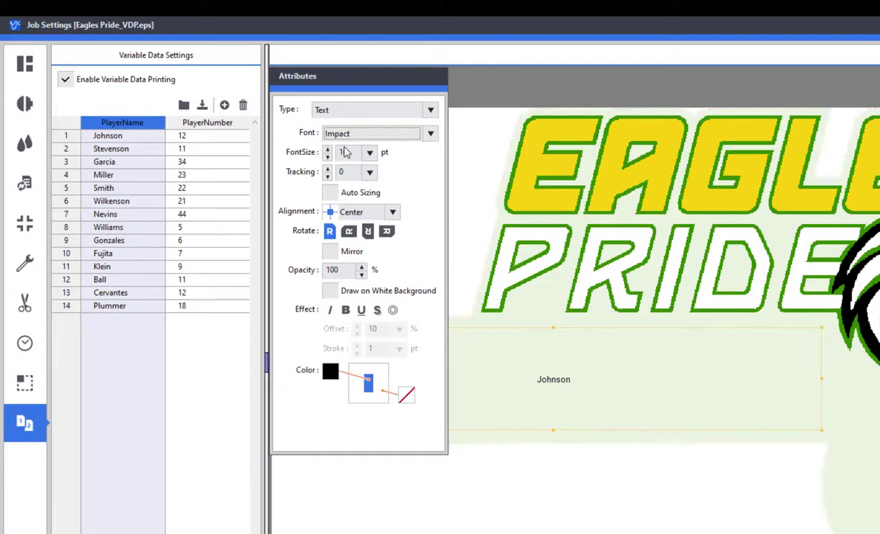
double_click(352, 152)
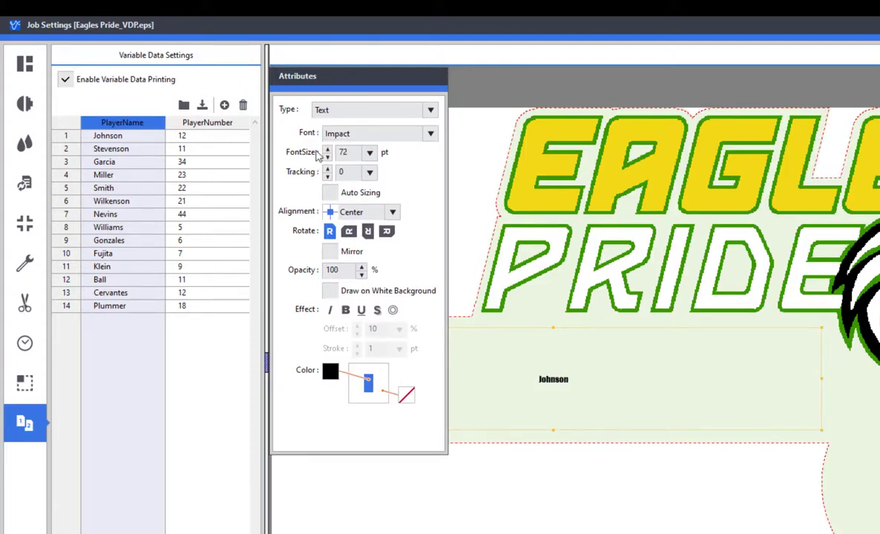
Format the whole PlayerNumber field with the Impact font at 72 pt and the bold effect.
click(209, 136)
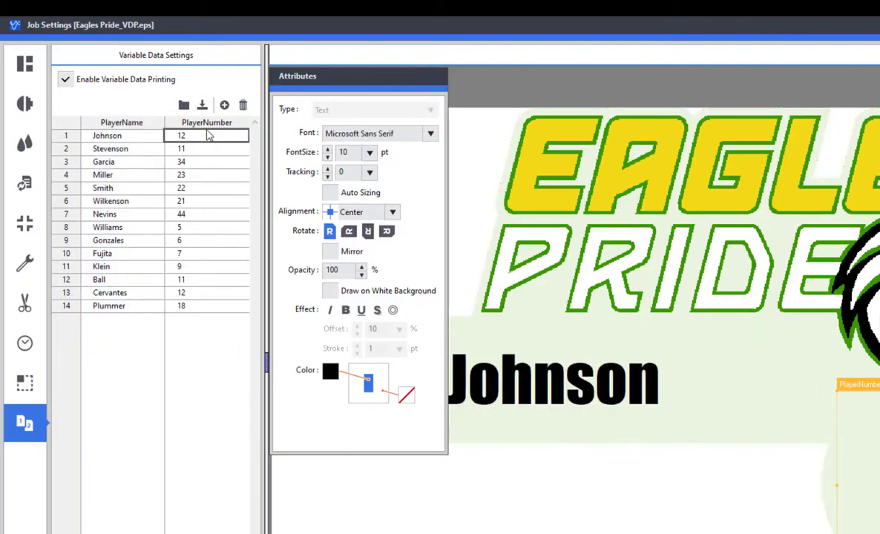
click(207, 122)
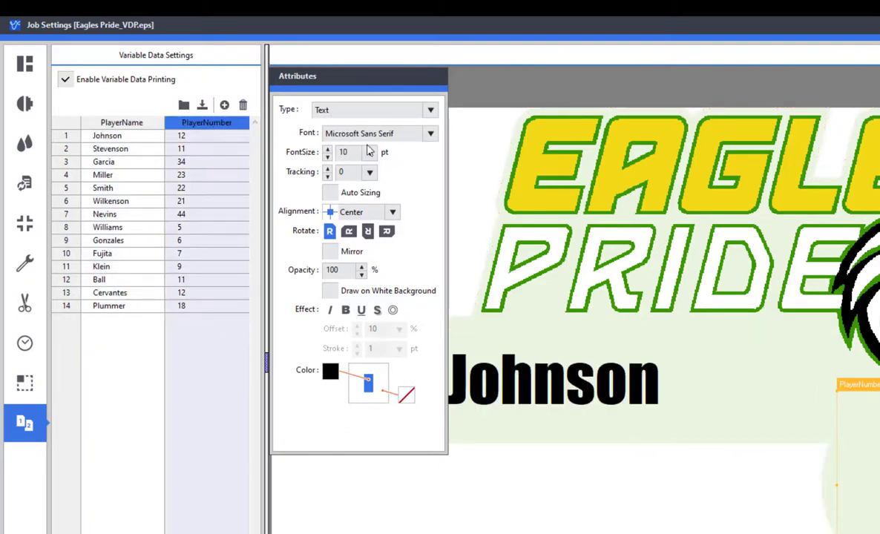
double_click(343, 152)
text(7)
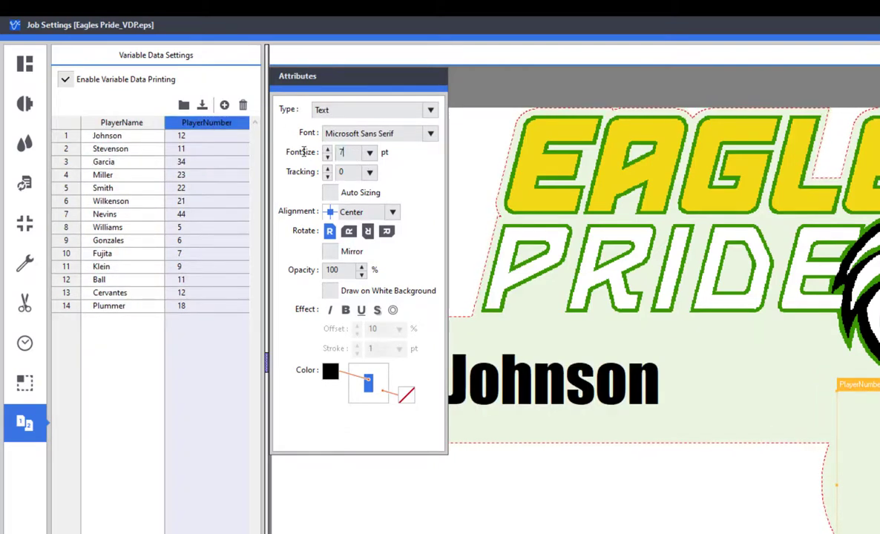
text(2)
click(431, 133)
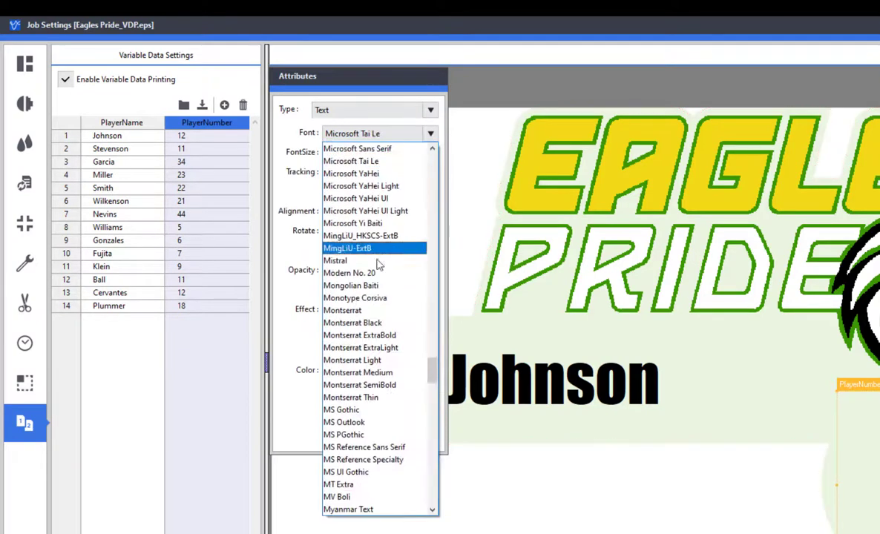
scroll(379, 265, up, 12)
click(345, 172)
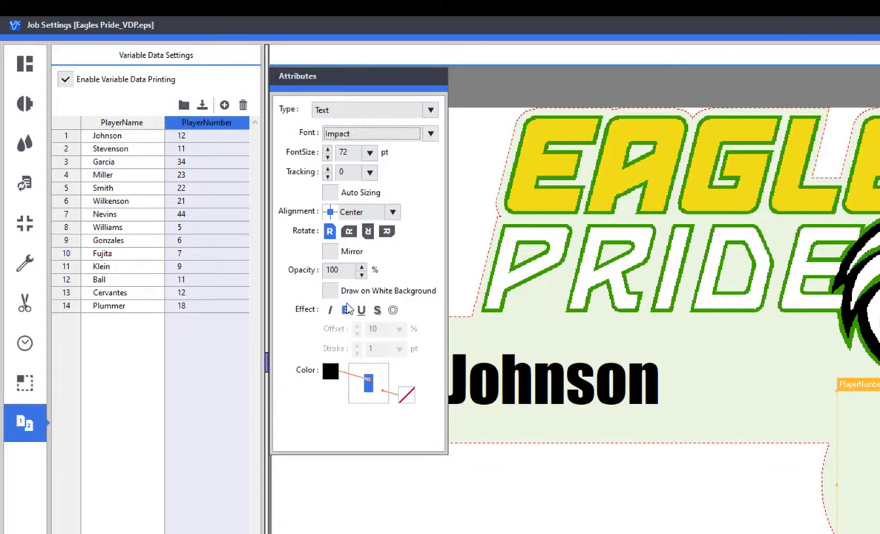
click(127, 123)
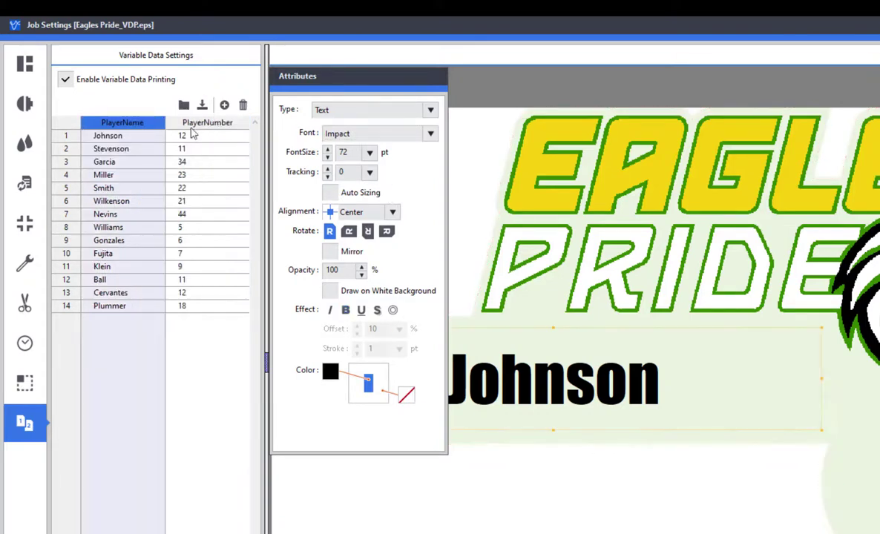
click(209, 123)
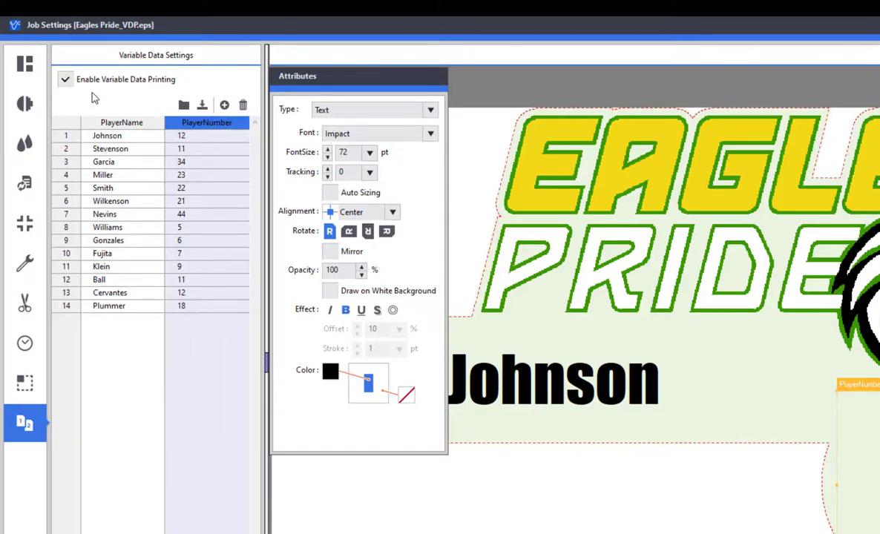